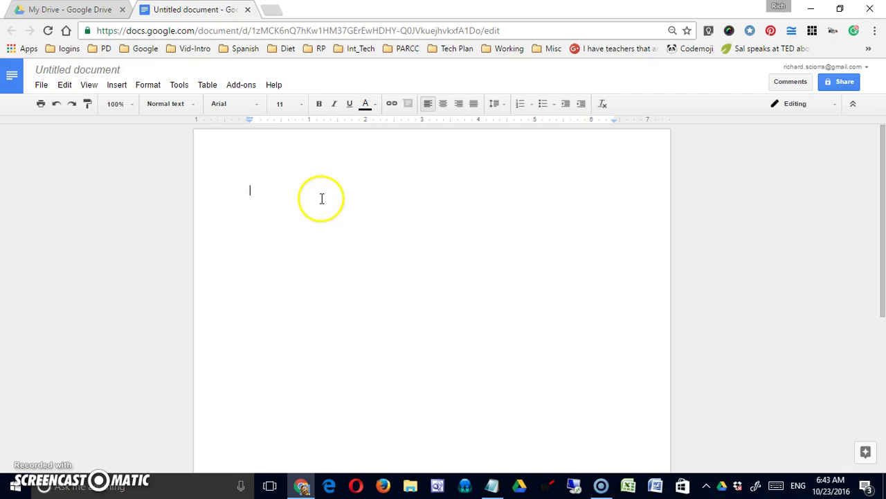
Search the add-on store for "writewell" and install WriteWell for Google Docs, granting the requested permissions.
{"action": "left_click", "coordinate": [235, 86]}
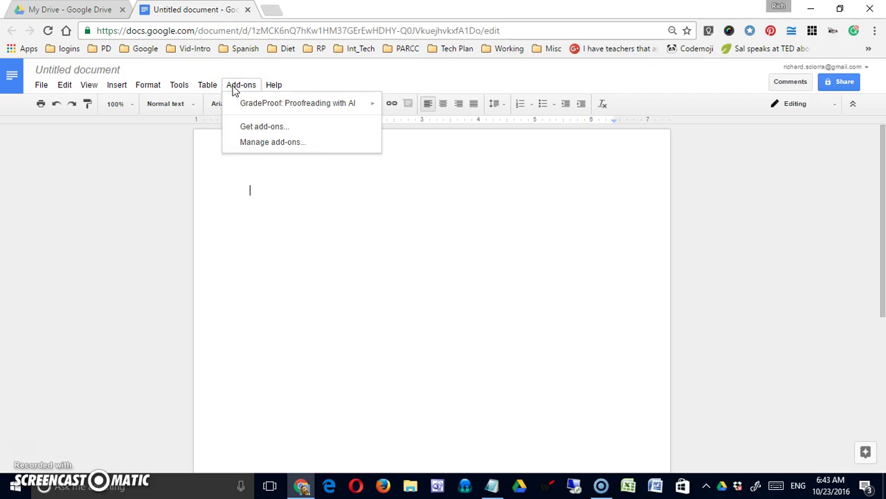
{"action": "left_click", "coordinate": [245, 128]}
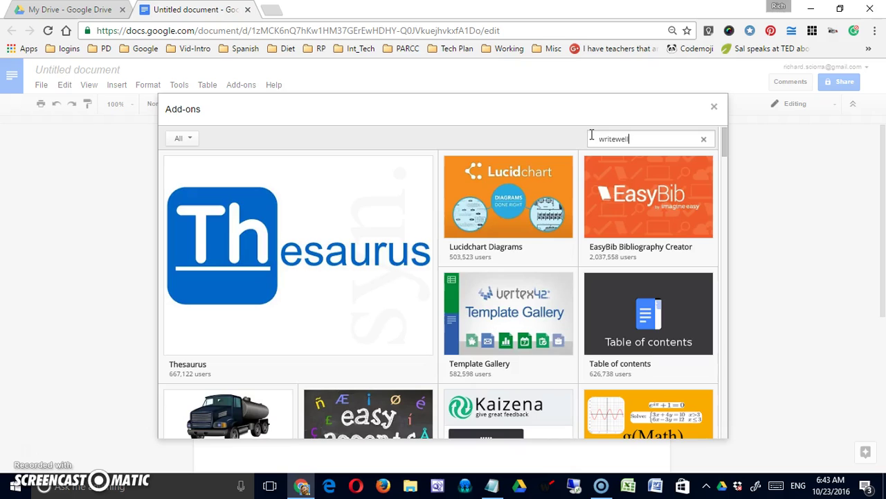
{"action": "key", "text": "Return"}
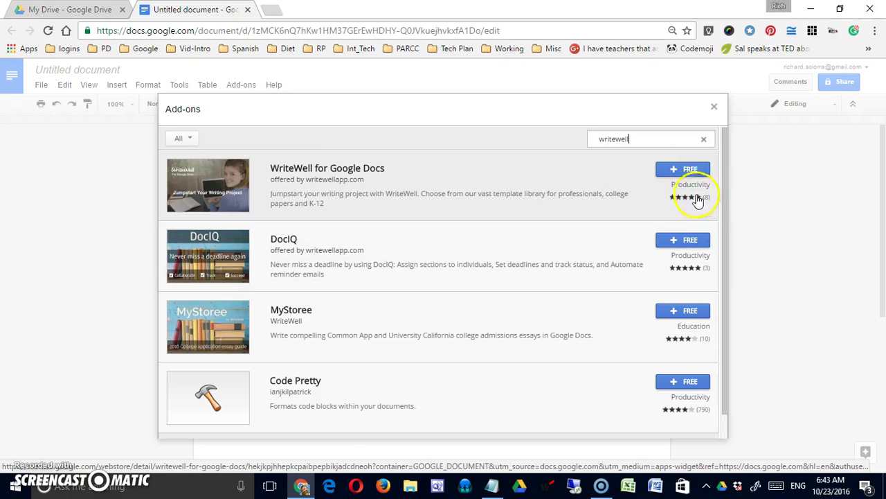
{"action": "left_click", "coordinate": [682, 169]}
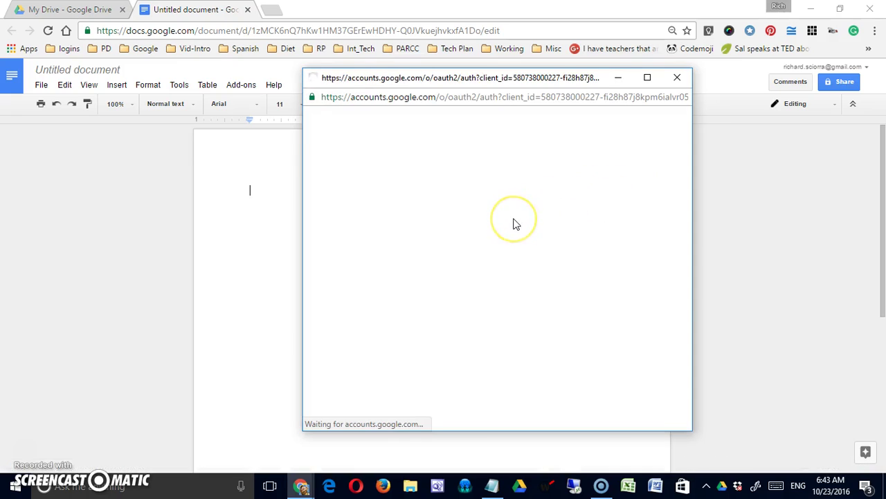
{"action": "left_click_drag", "start_coordinate": [690, 253], "coordinate": [682, 376]}
{"action": "left_click", "coordinate": [610, 399]}
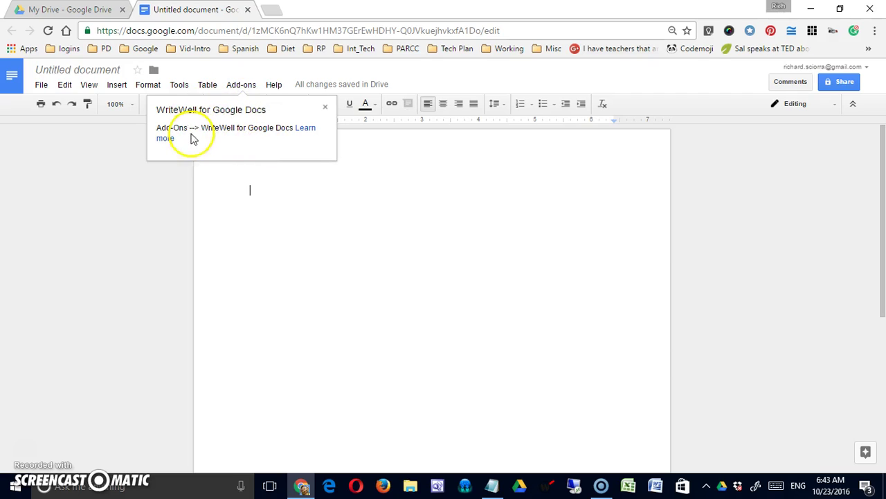
{"action": "left_click", "coordinate": [325, 107]}
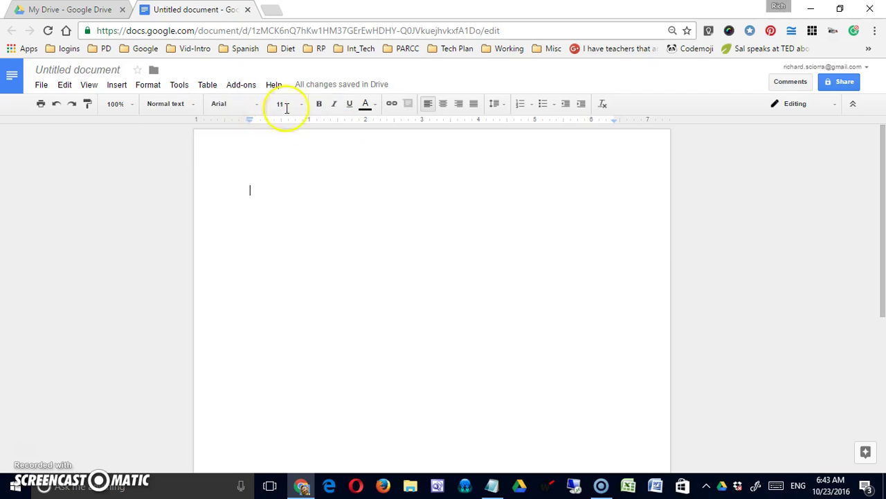
Start the WriteWell for Google Docs add-on to open its template library.
{"action": "left_click", "coordinate": [239, 86]}
{"action": "mouse_move", "coordinate": [259, 123]}
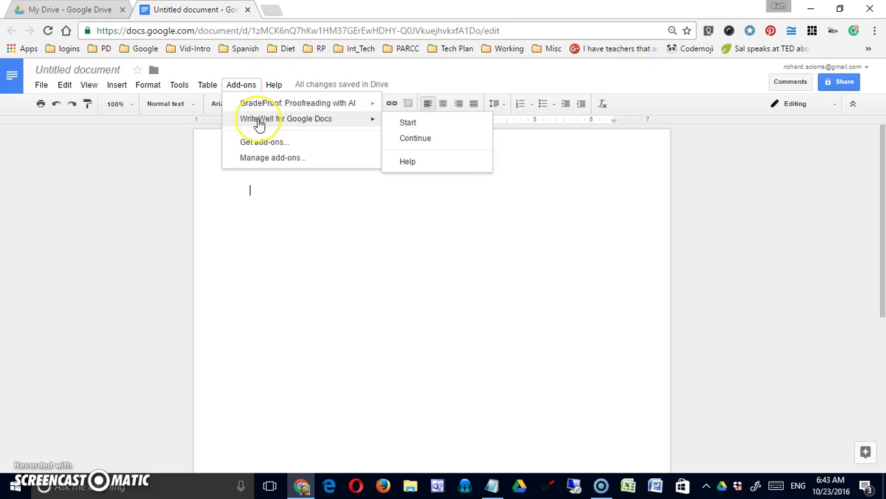
{"action": "left_click", "coordinate": [419, 124]}
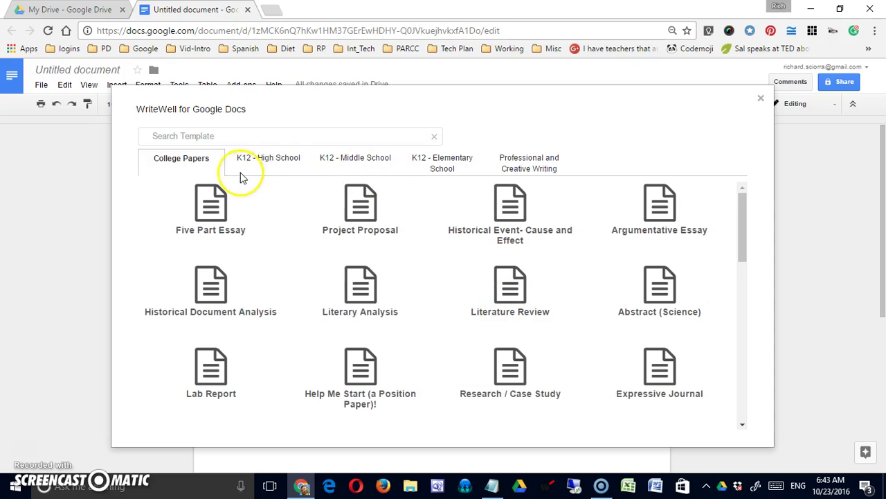
Look through the WriteWell templates for high school, middle school, elementary school, and professional and creative writing.
{"action": "left_click", "coordinate": [257, 158]}
{"action": "left_click", "coordinate": [349, 159]}
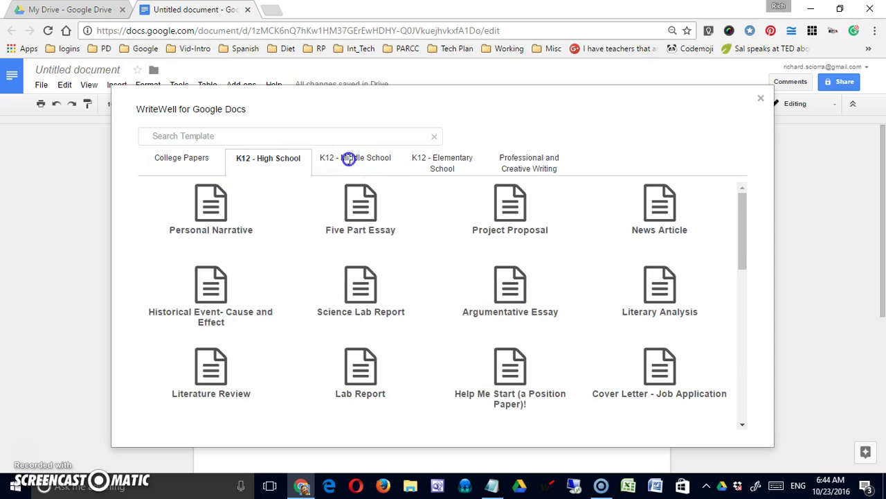
{"action": "left_click", "coordinate": [440, 160]}
{"action": "left_click", "coordinate": [533, 162]}
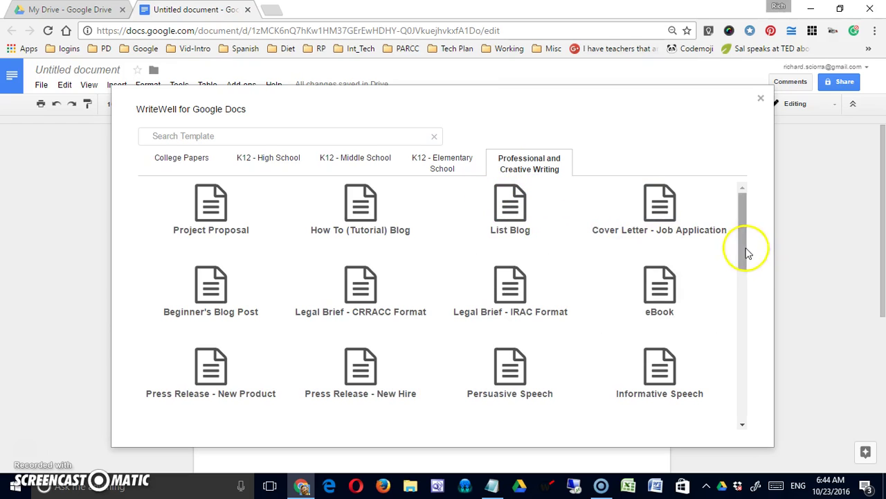
{"action": "left_click_drag", "start_coordinate": [745, 251], "coordinate": [720, 224]}
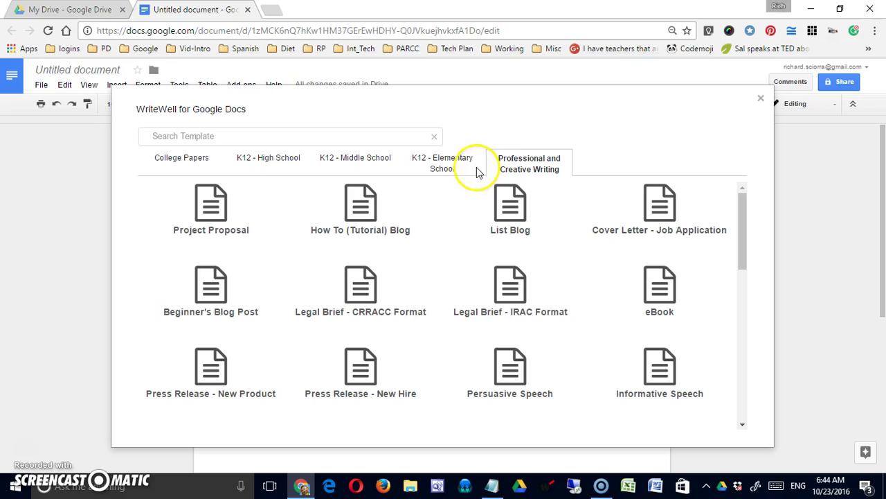
Generate the middle school 5 Paragraph Essay template and remove the blank line above the Topic heading.
{"action": "left_click", "coordinate": [346, 154]}
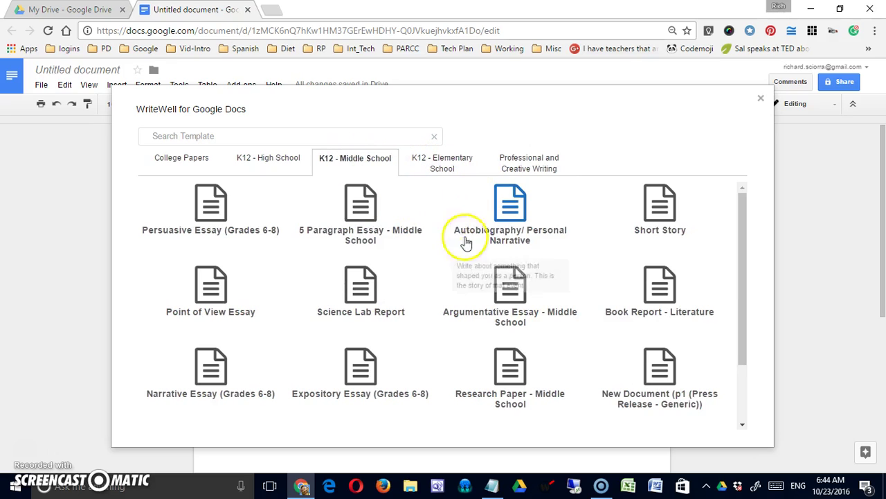
{"action": "left_click", "coordinate": [363, 216]}
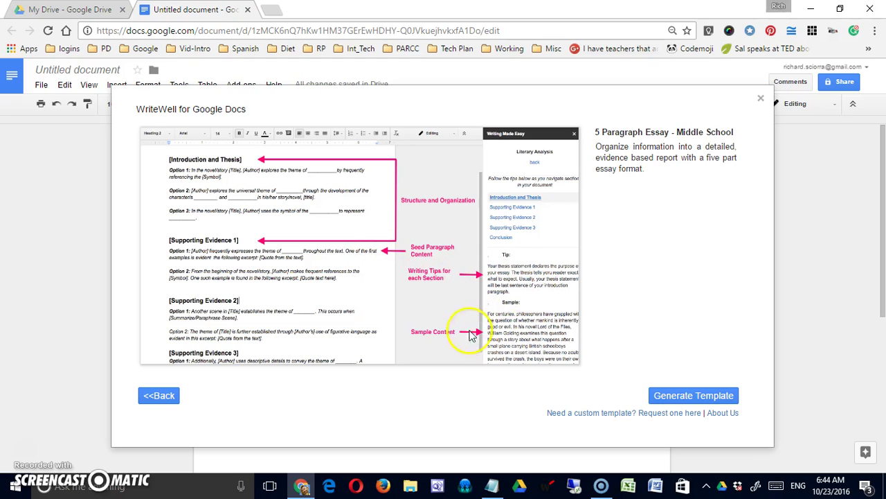
{"action": "left_click", "coordinate": [686, 401]}
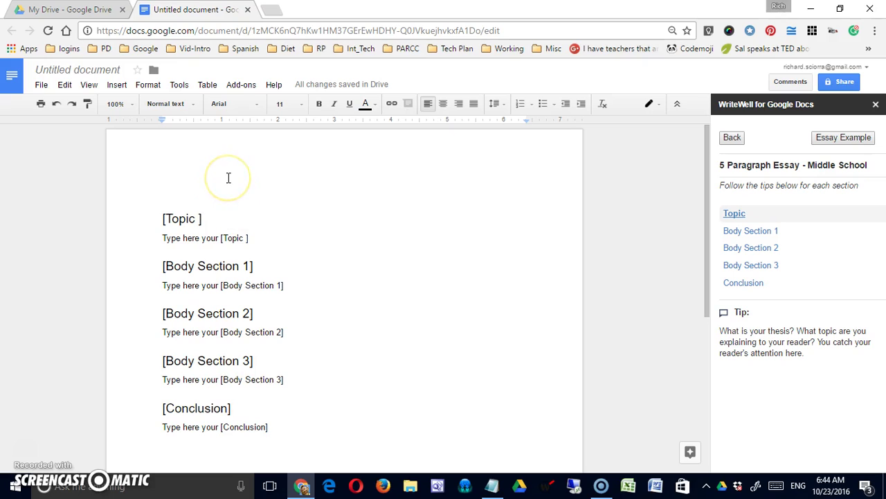
{"action": "key", "text": "Delete"}
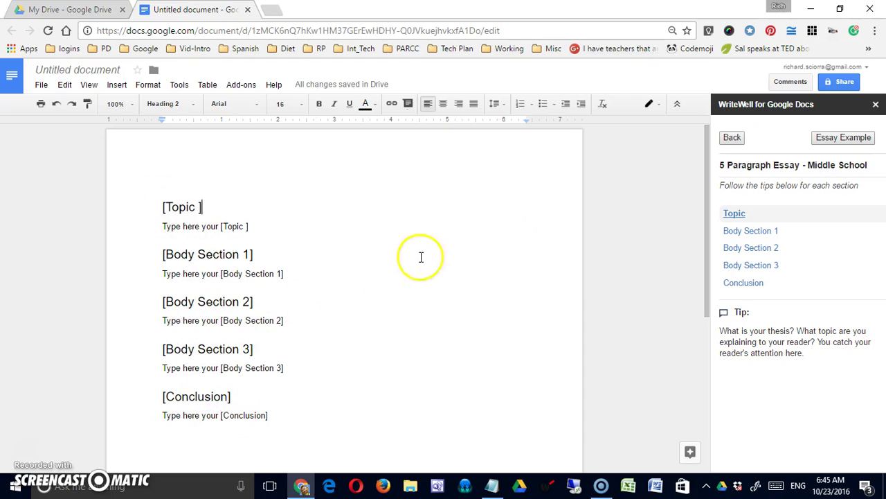
Read the writing tips for the Topic, the three Body Sections and the Conclusion.
{"action": "left_click", "coordinate": [733, 216]}
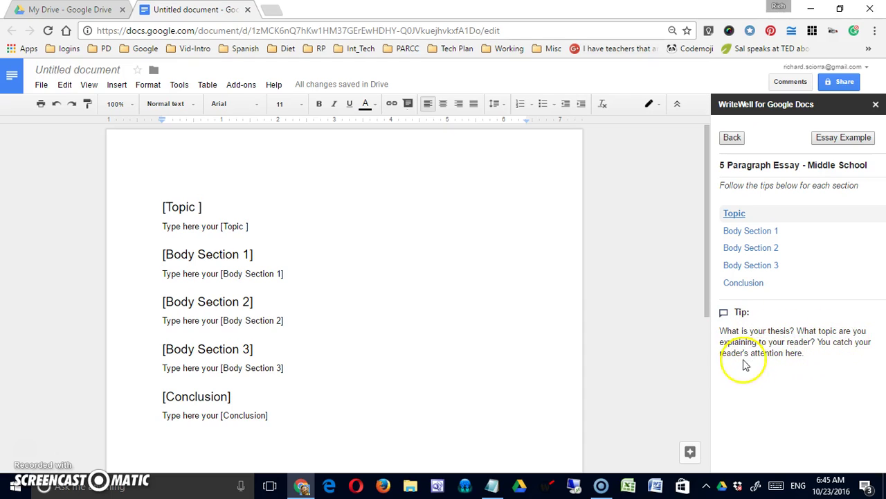
{"action": "left_click", "coordinate": [752, 232]}
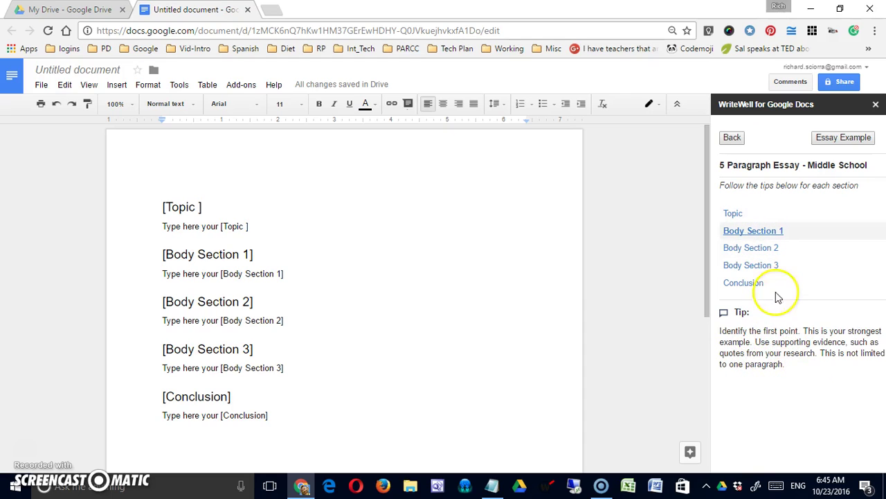
{"action": "left_click", "coordinate": [750, 248]}
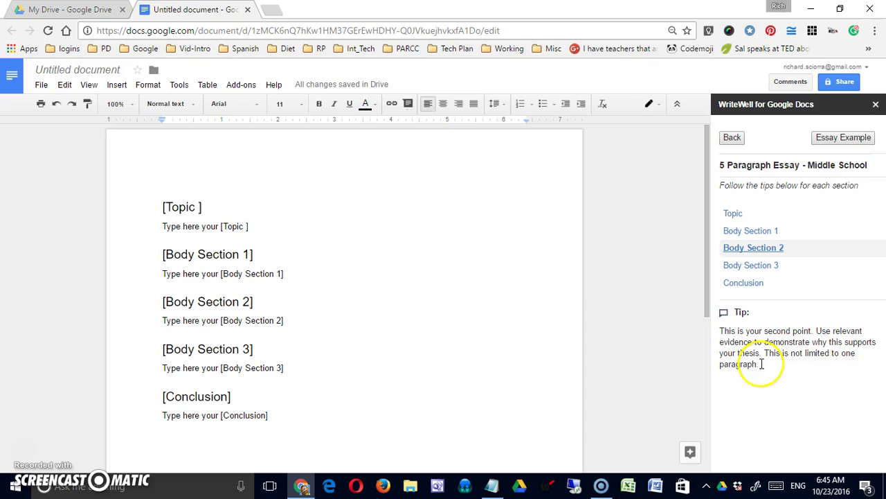
{"action": "left_click", "coordinate": [758, 266]}
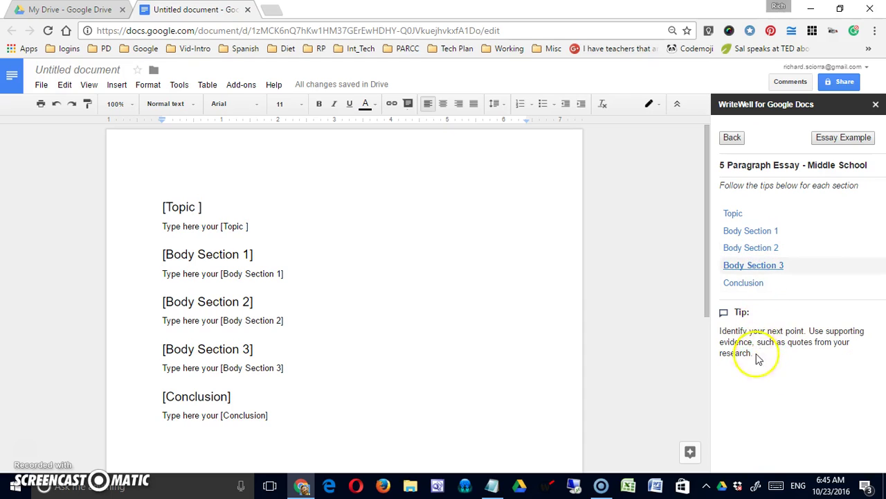
{"action": "left_click", "coordinate": [751, 285]}
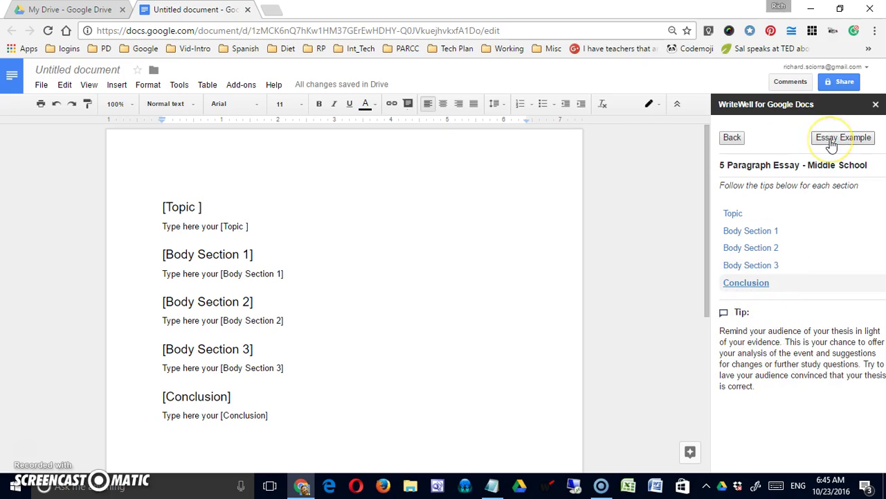
View the sample essay for the 5 Paragraph Essay template and close it.
{"action": "left_click", "coordinate": [828, 139]}
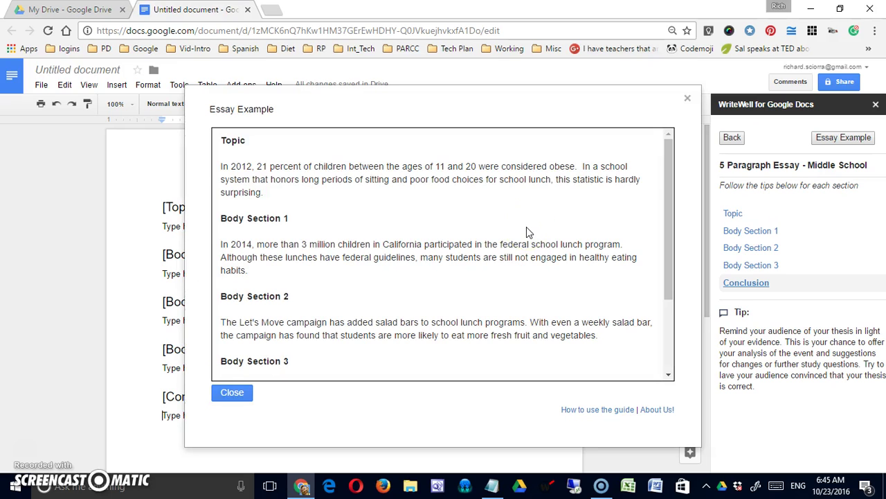
{"action": "left_click_drag", "start_coordinate": [671, 231], "coordinate": [673, 184]}
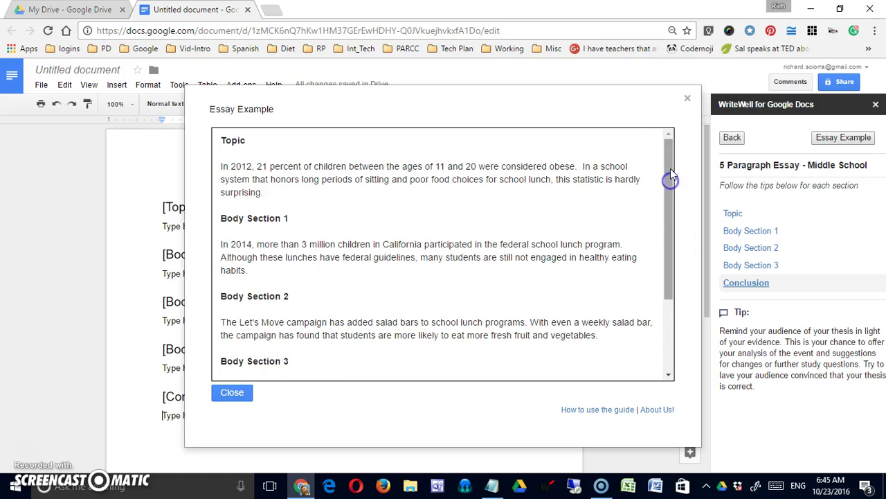
{"action": "left_click", "coordinate": [688, 98]}
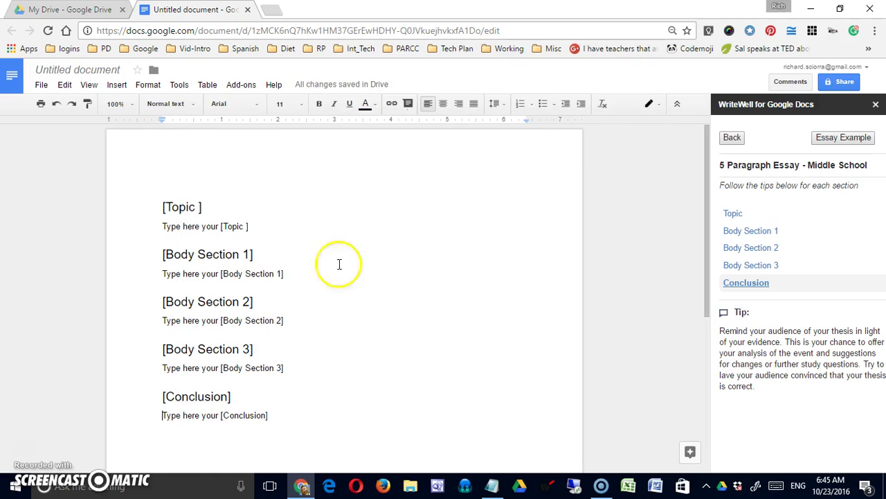
Replace the placeholder line under the Topic heading with "My topic is...".
{"action": "left_click_drag", "start_coordinate": [160, 226], "coordinate": [304, 226]}
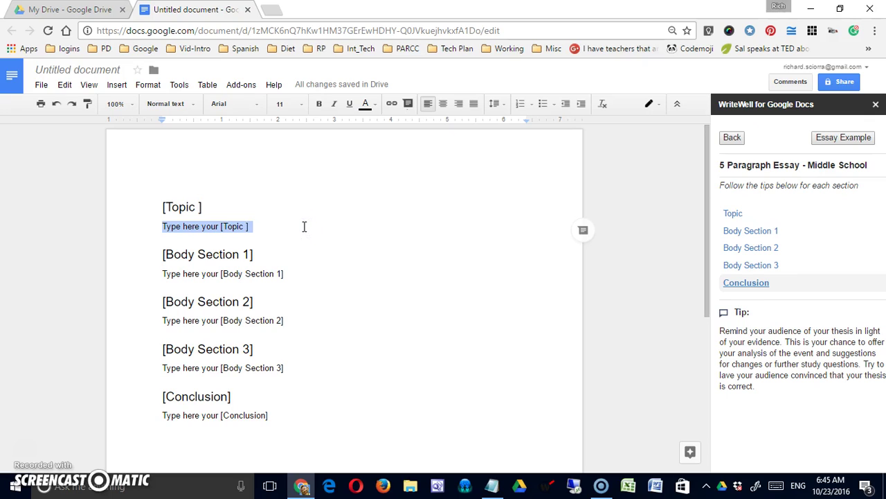
{"action": "type", "text": "My topic is..."}
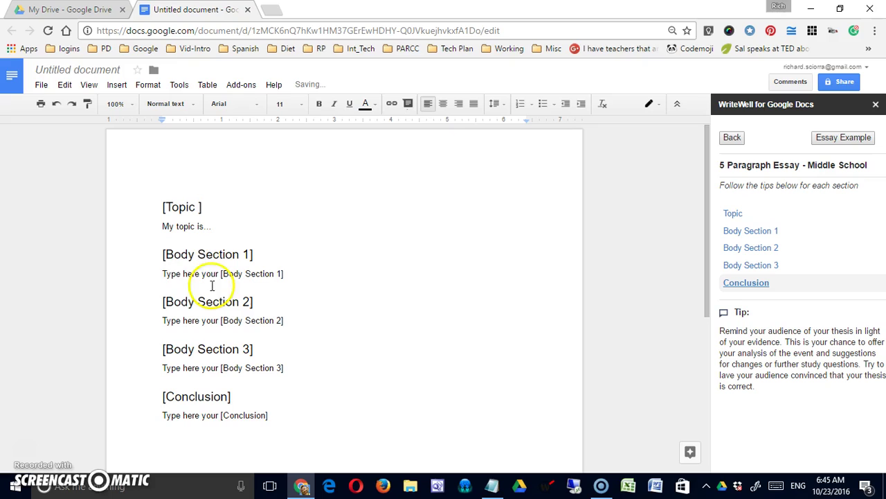
{"action": "left_click_drag", "start_coordinate": [152, 275], "coordinate": [315, 275]}
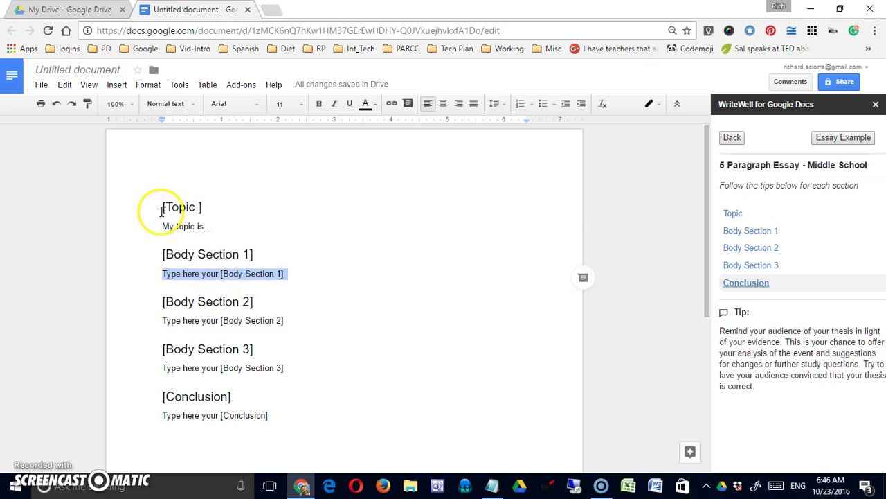
{"action": "left_click_drag", "start_coordinate": [163, 206], "coordinate": [208, 207]}
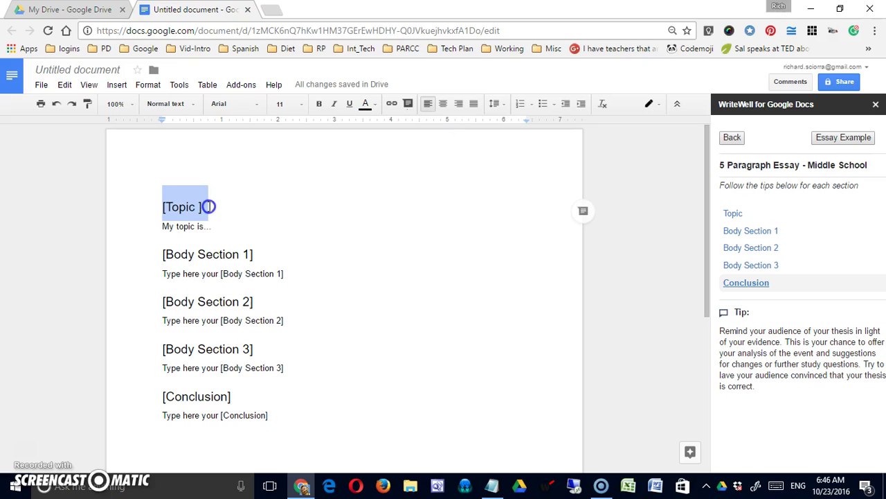
{"action": "left_click_drag", "start_coordinate": [152, 254], "coordinate": [272, 256]}
{"action": "left_click", "coordinate": [313, 216]}
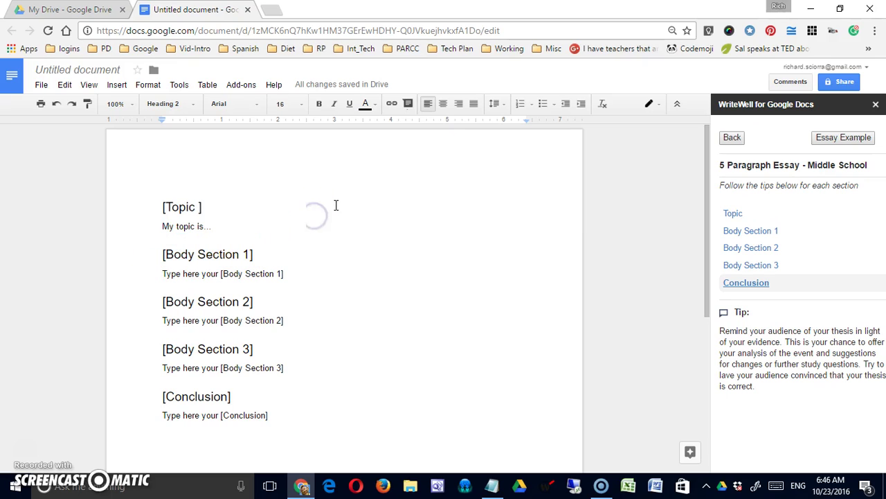
Delete all of the 5 Paragraph Essay template text from the document.
{"action": "left_click_drag", "start_coordinate": [268, 415], "coordinate": [151, 191]}
{"action": "key", "text": "BackSpace"}
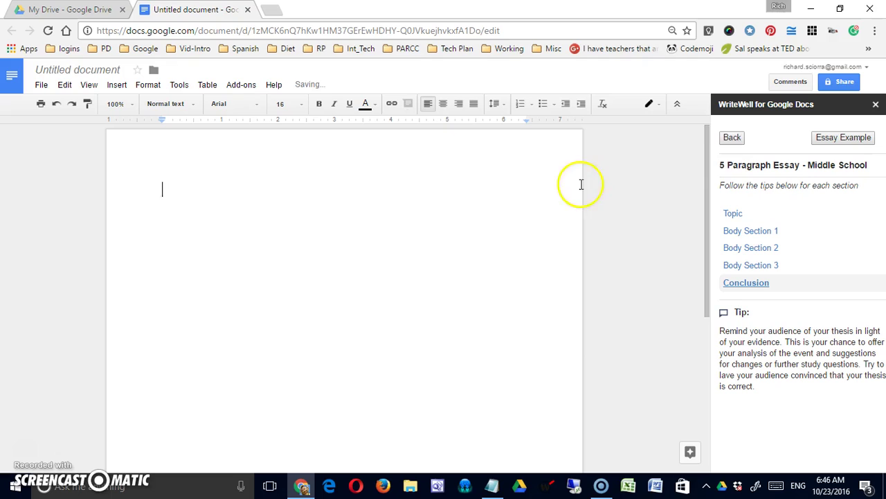
Return to the template library and generate the elementary school Narrative Essay (Grades 4-5) template.
{"action": "left_click", "coordinate": [732, 141]}
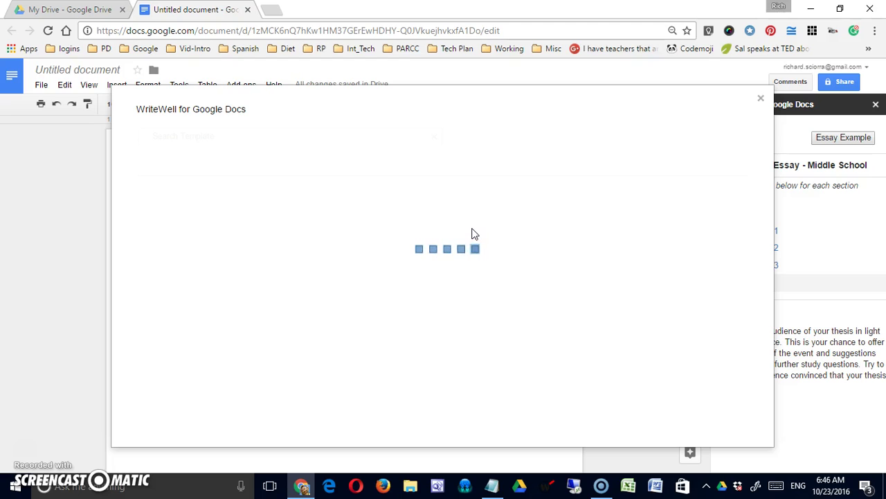
{"action": "left_click", "coordinate": [432, 159]}
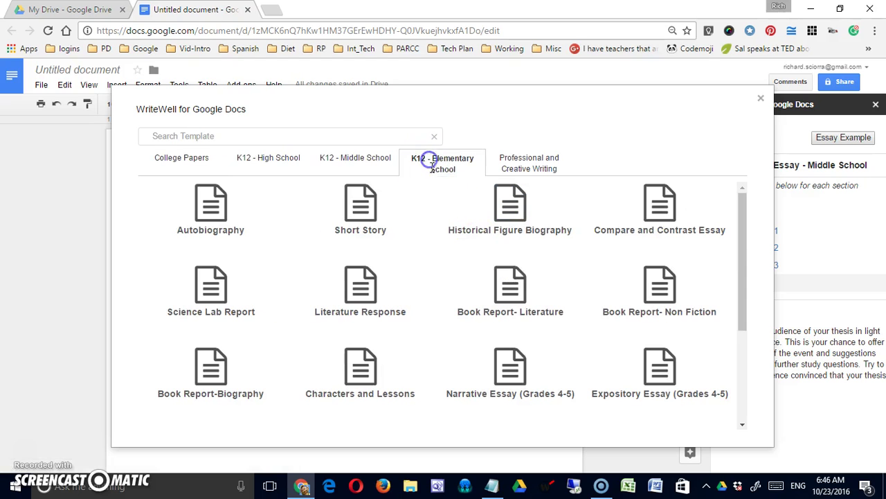
{"action": "left_click", "coordinate": [428, 168]}
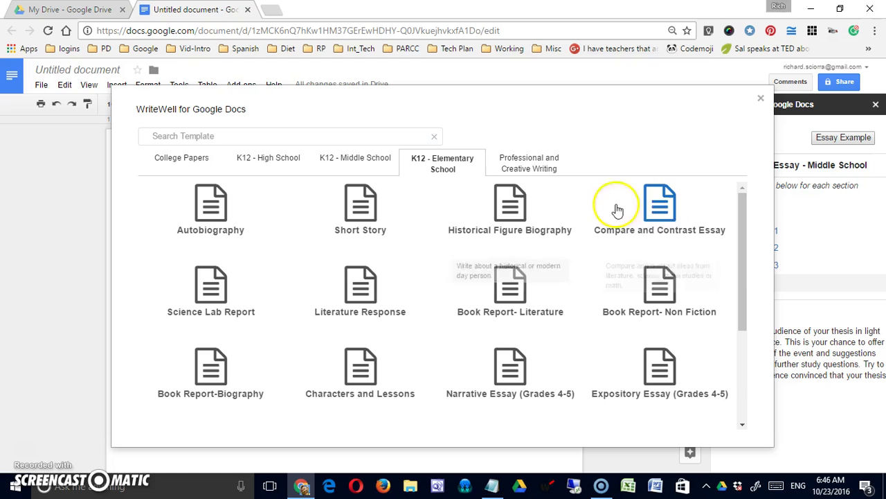
{"action": "left_click", "coordinate": [740, 261]}
{"action": "left_click_drag", "start_coordinate": [740, 261], "coordinate": [745, 286]}
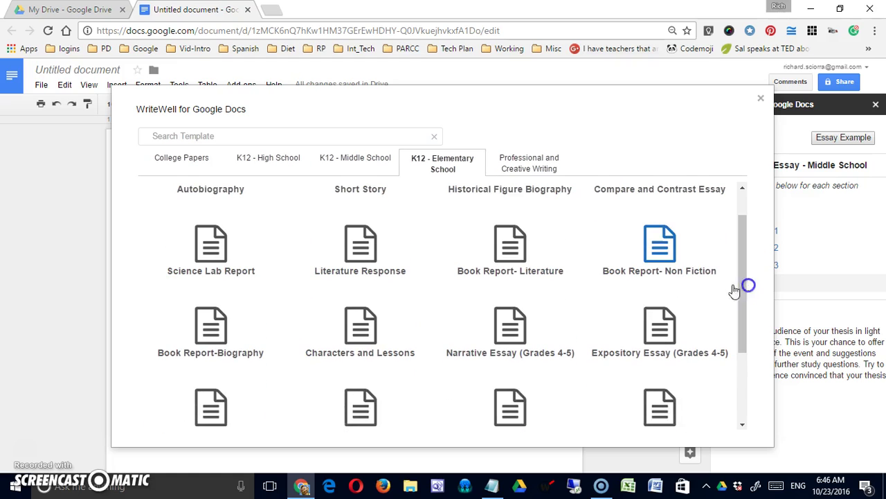
{"action": "left_click", "coordinate": [512, 335]}
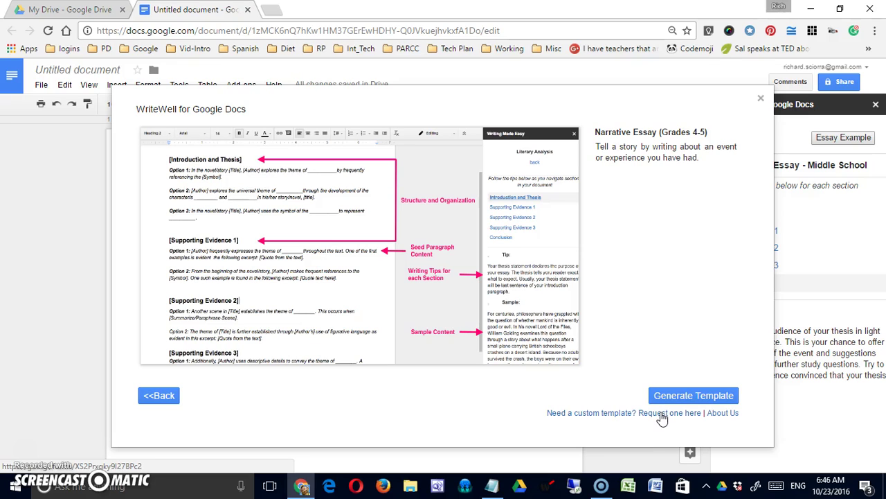
{"action": "left_click", "coordinate": [723, 396]}
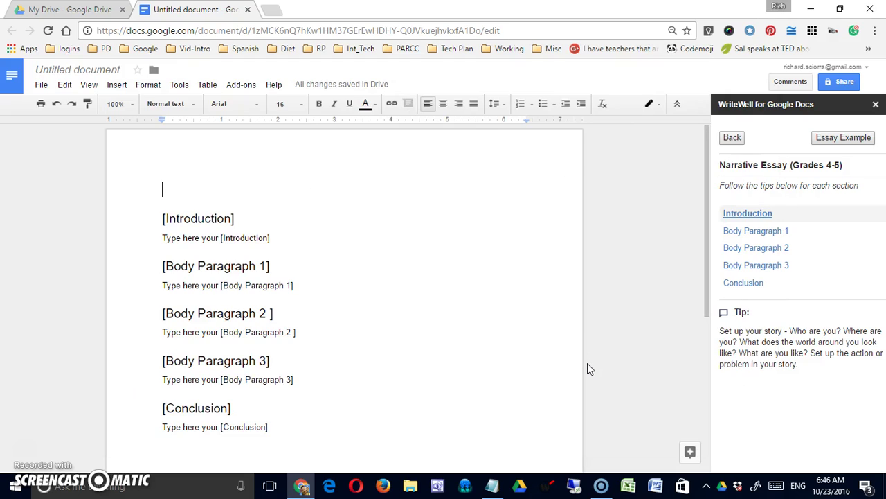
View the narrative essay's sample text and read the tips for Body Paragraph 1 and Body Paragraph 3.
{"action": "left_click", "coordinate": [830, 138]}
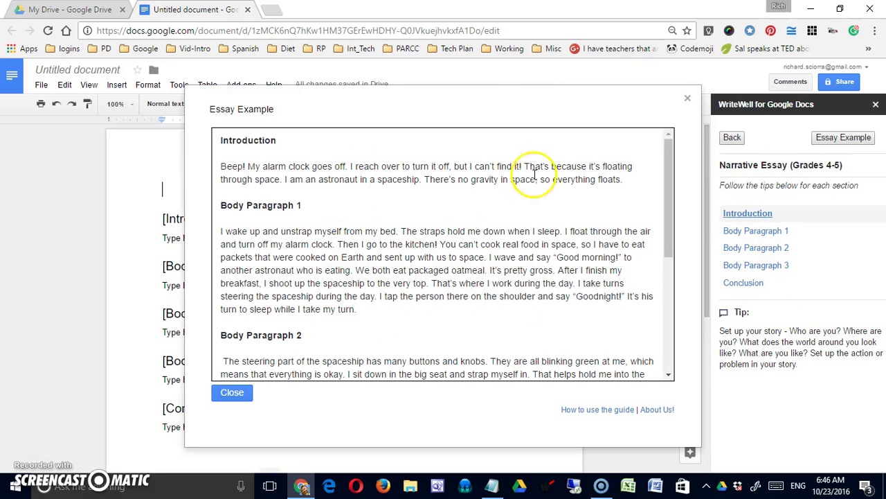
{"action": "left_click", "coordinate": [688, 98]}
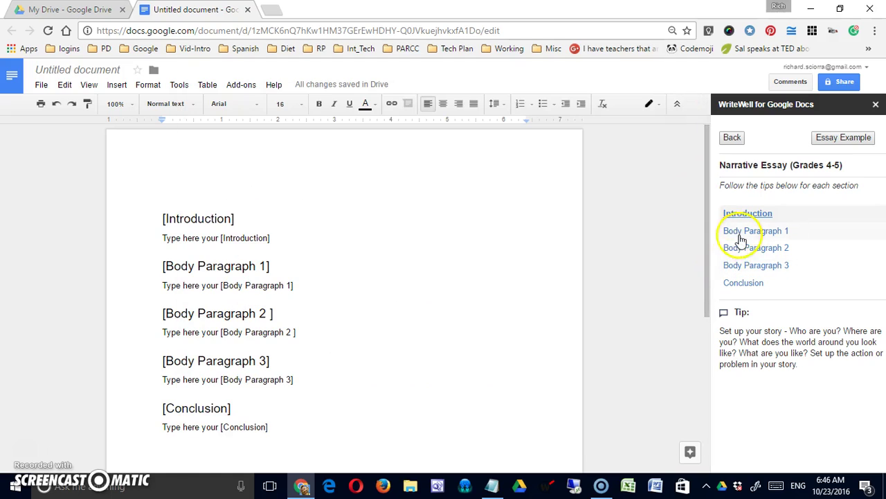
{"action": "left_click", "coordinate": [762, 230]}
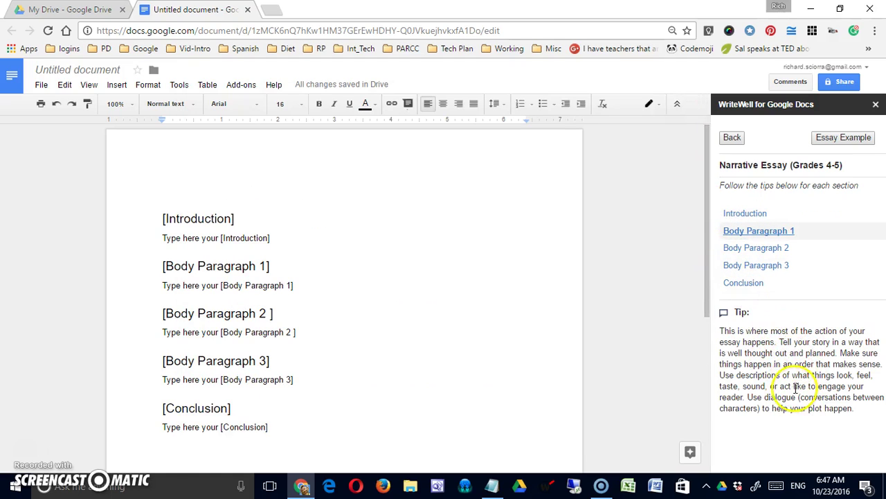
{"action": "left_click", "coordinate": [762, 267]}
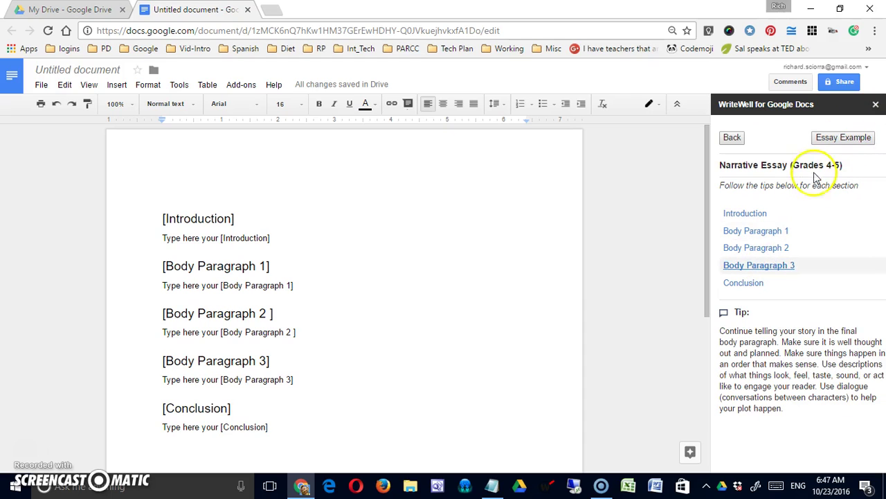